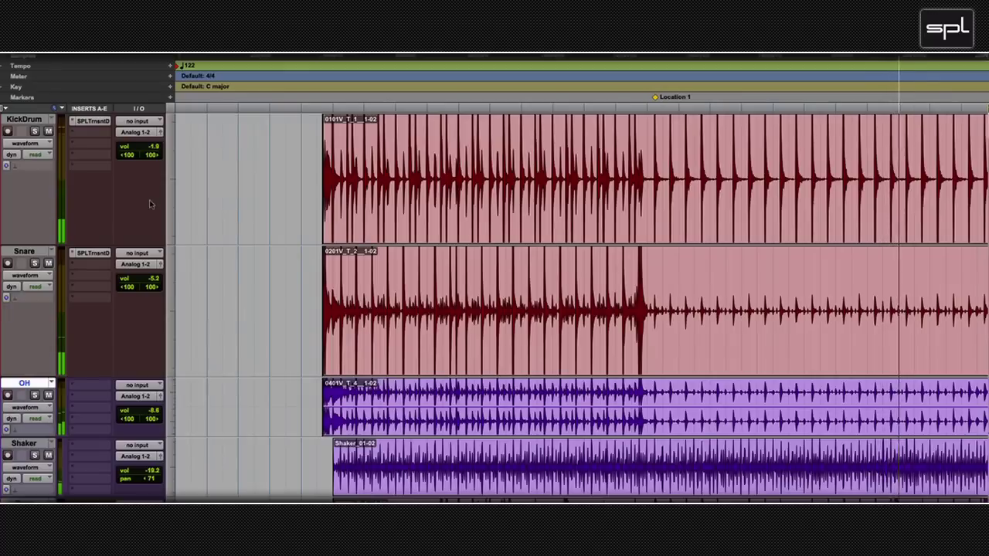
Step: Solo the KickDrum and Snare tracks and select the opening bars of the kick region
left_click(35, 133)
left_click(34, 264)
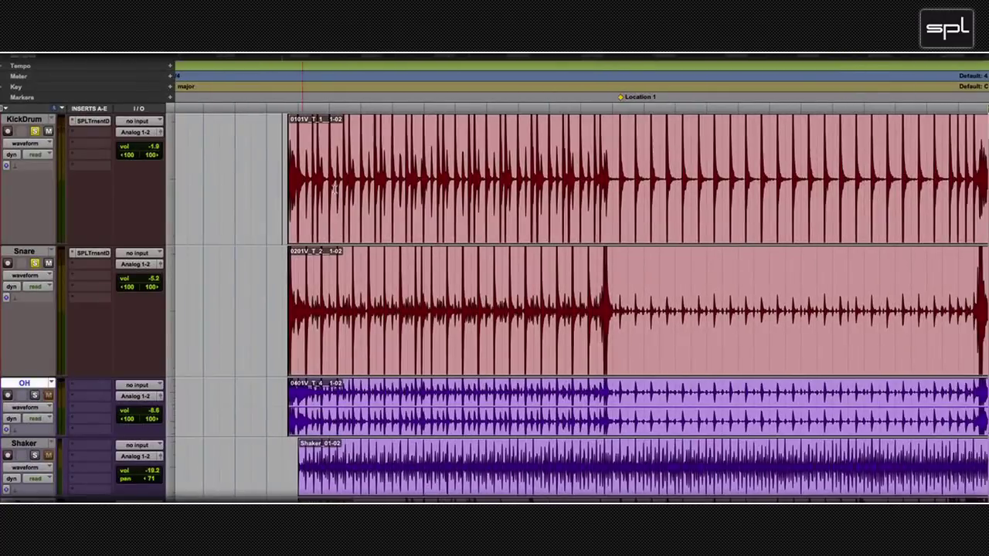
scroll(334, 190, "right", 3)
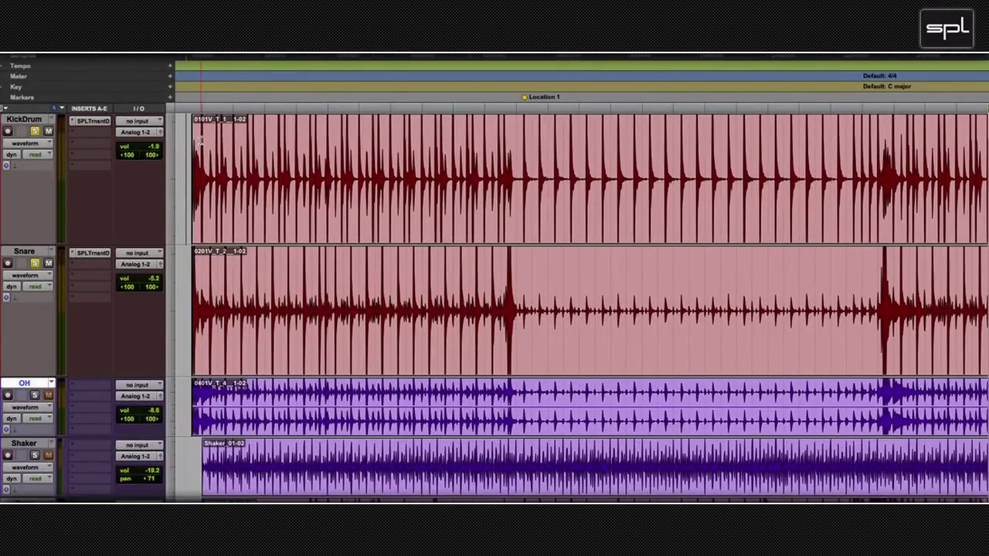
left_click_drag(201, 139, 359, 147)
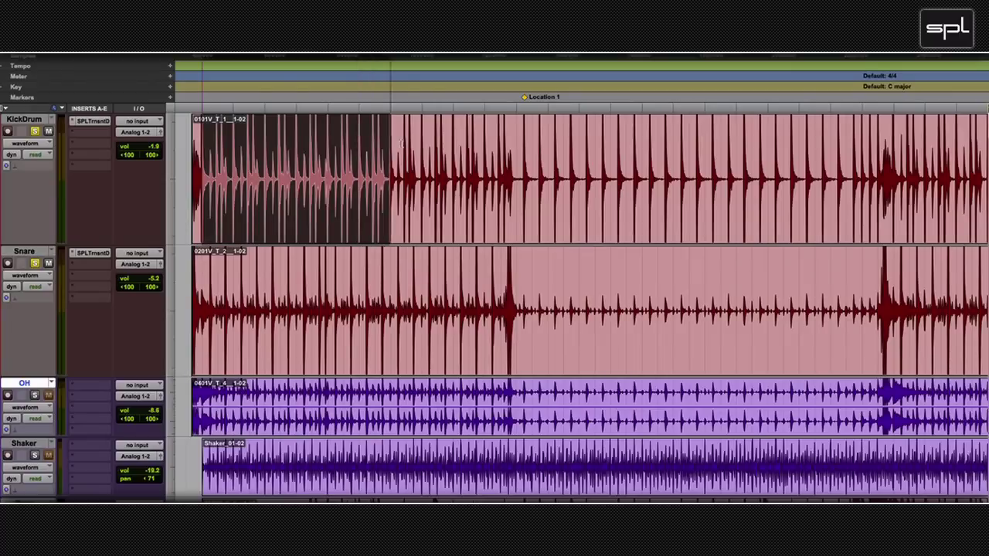
left_click_drag(359, 147, 459, 143)
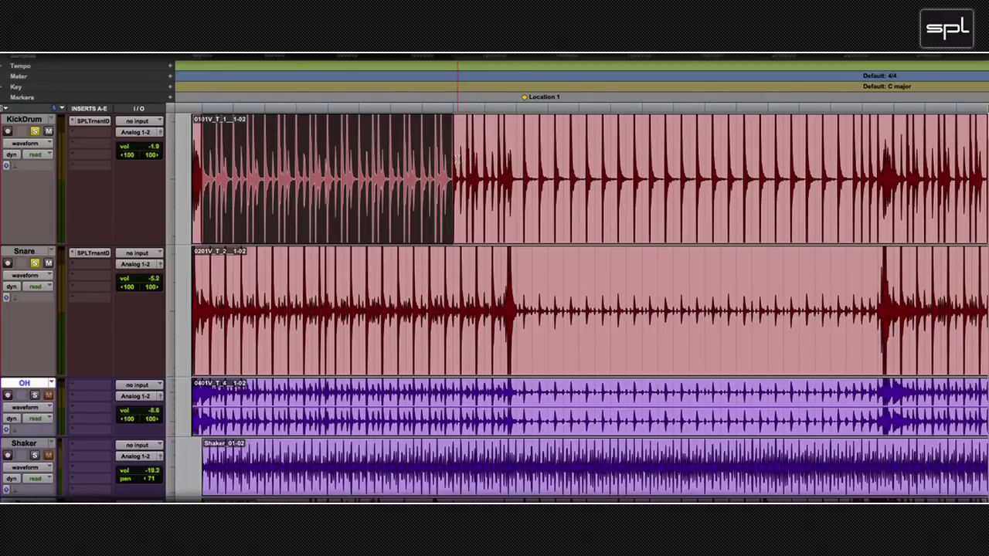
Step: Play the selection, unsolo Snare to hear only the kick, and show the Mix window
key("space")
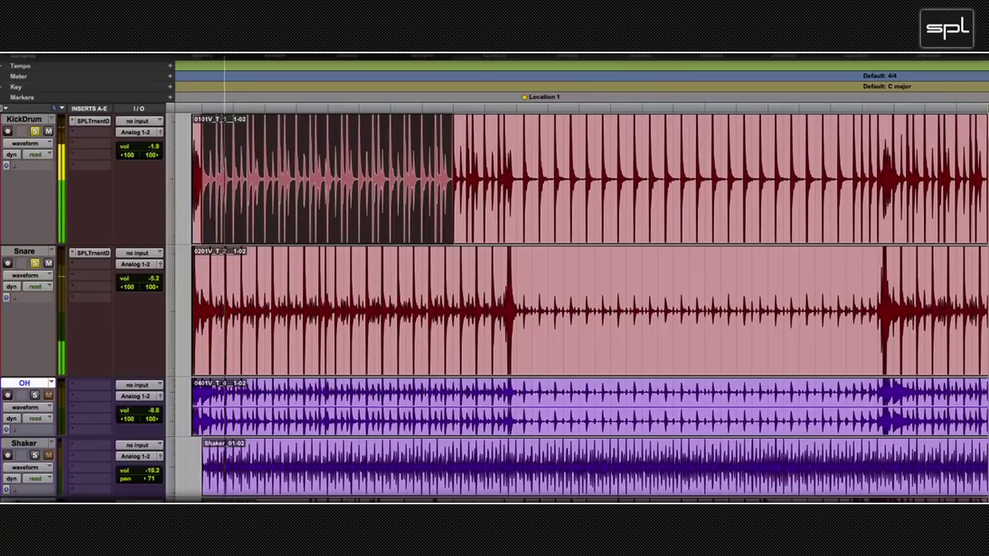
left_click(34, 264)
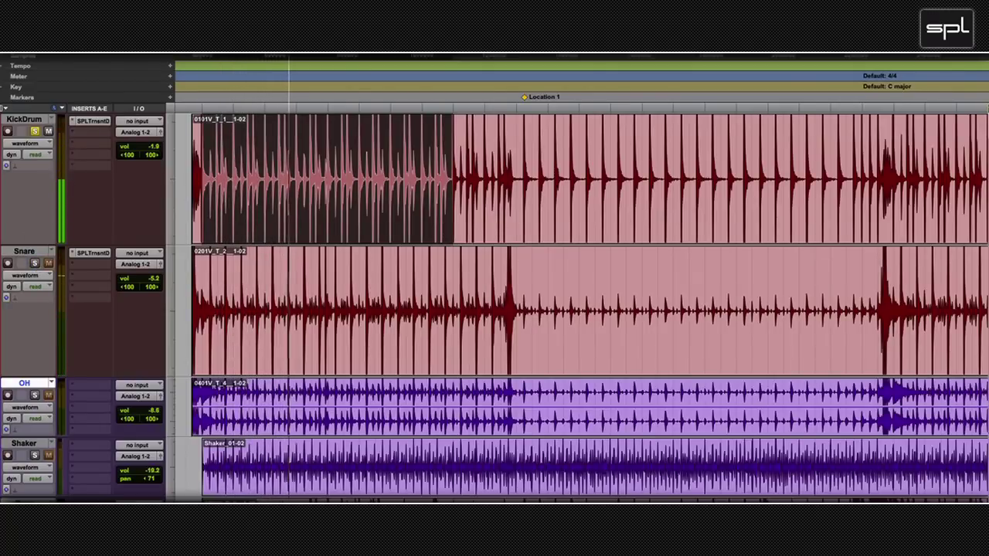
key("ctrl+equal")
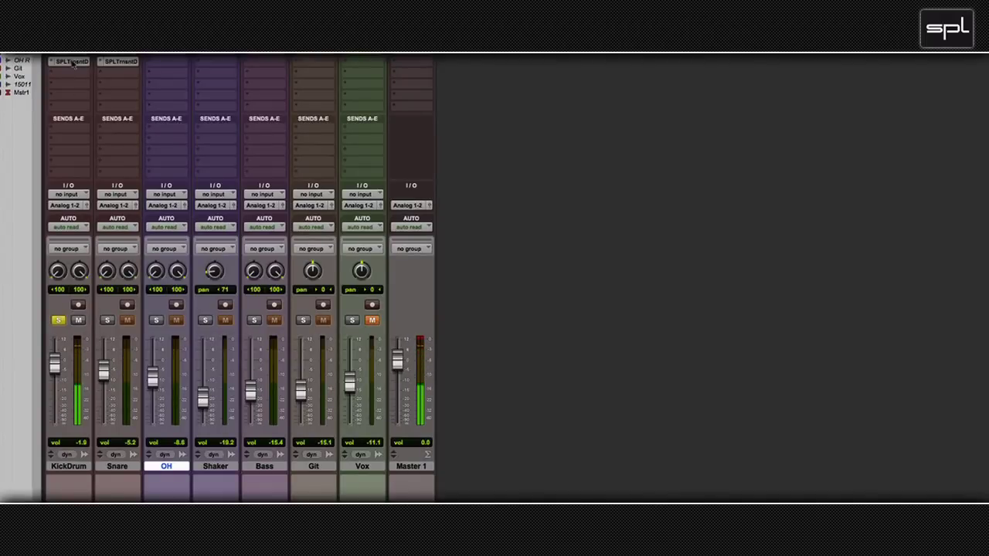
Step: Open the SPLTrnsntD insert on the KickDrum channel strip
left_click(71, 62)
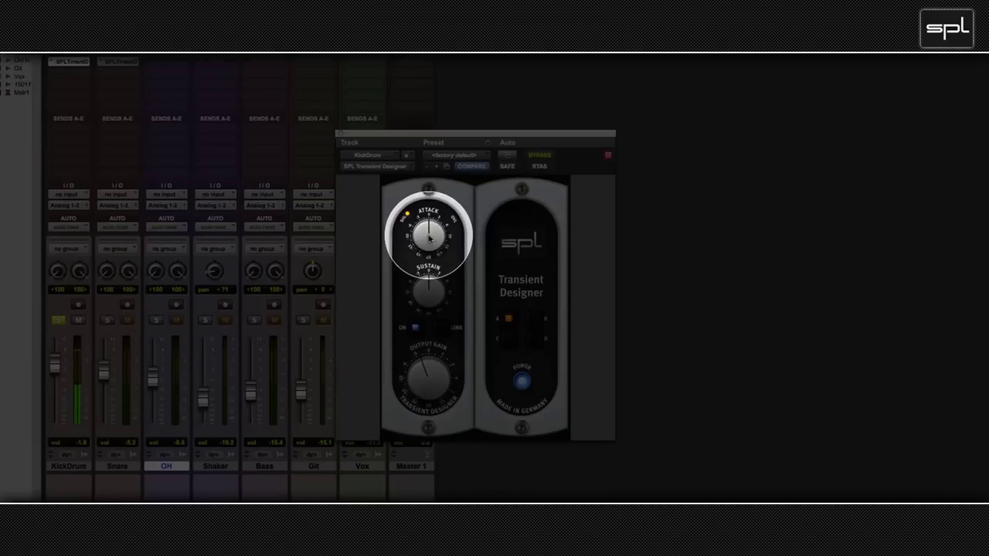
Step: Sweep the kick's Attack from boost to cut, then its Sustain from boost to cut
left_click_drag(429, 238, 432, 239)
left_click_drag(430, 239, 430, 241)
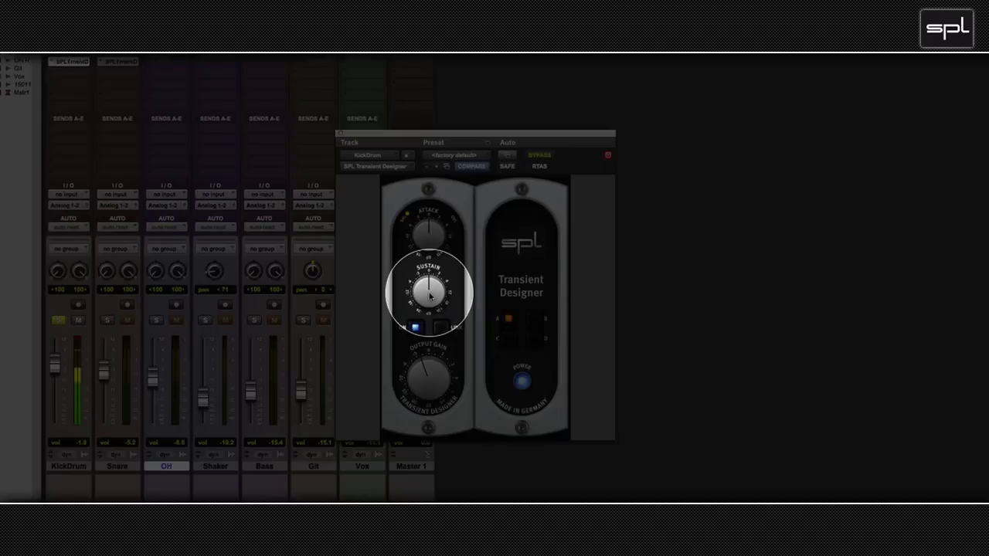
left_click_drag(430, 295, 432, 296)
left_click_drag(430, 296, 430, 296)
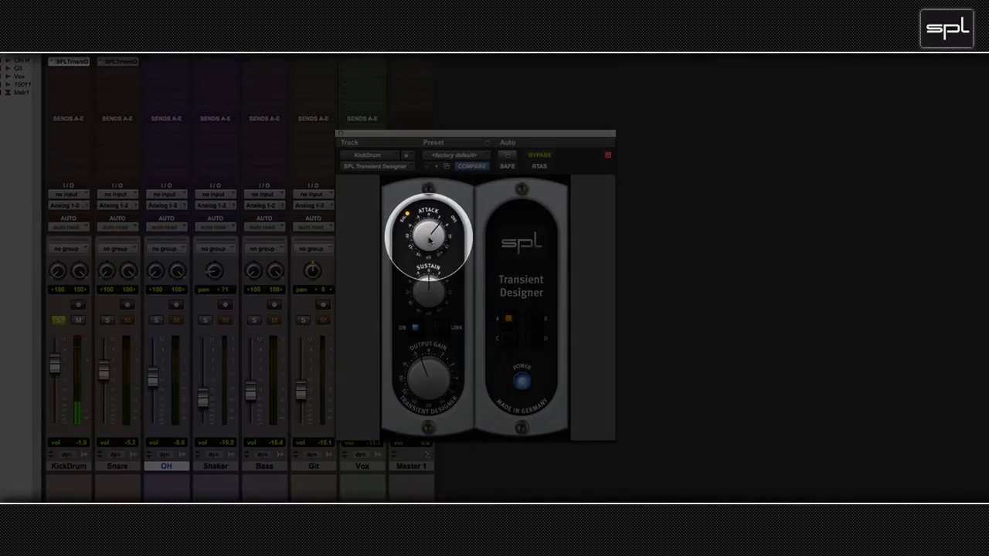
Step: Raise the kick's Attack, lower its Sustain, and trim the Output Gain slightly
left_click_drag(431, 240, 431, 236)
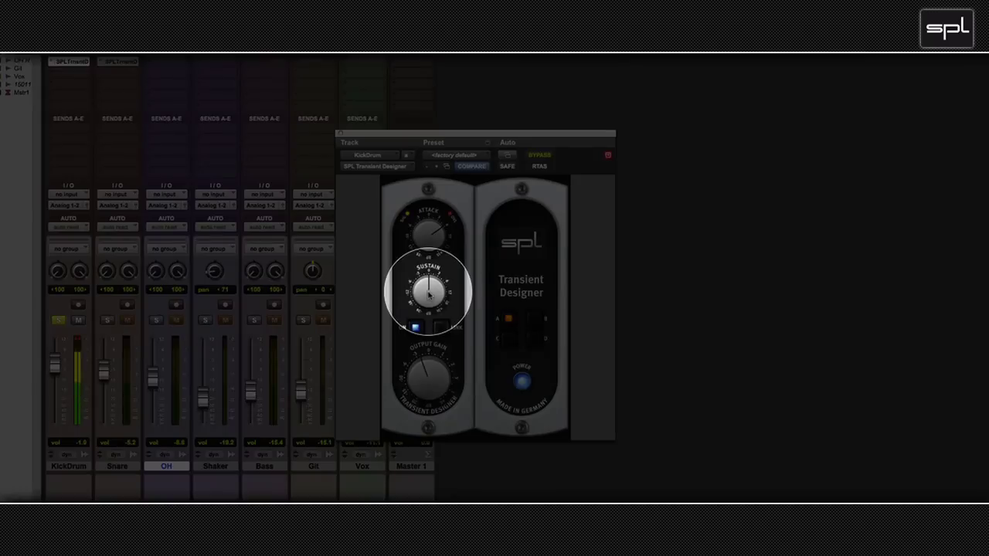
left_click_drag(429, 294, 429, 296)
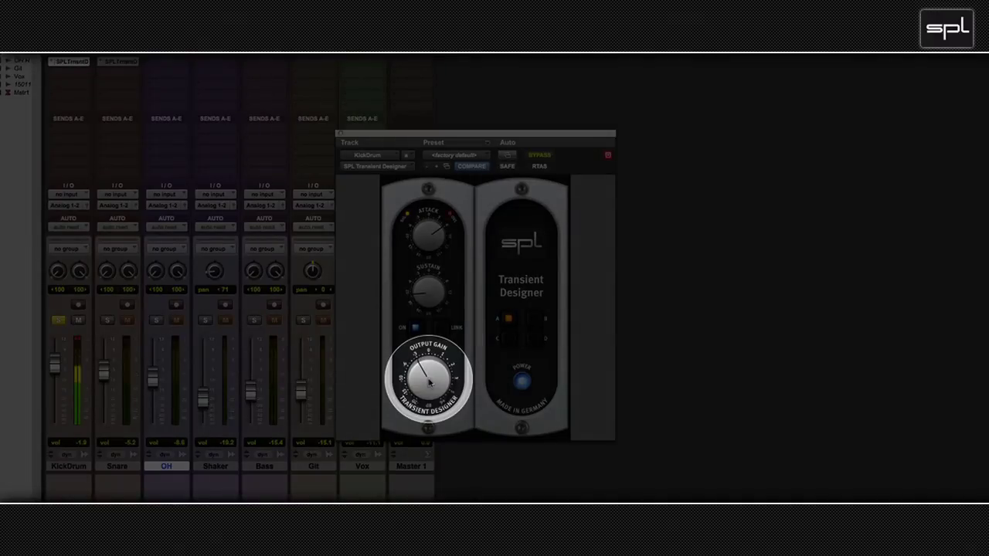
left_click_drag(431, 384, 430, 384)
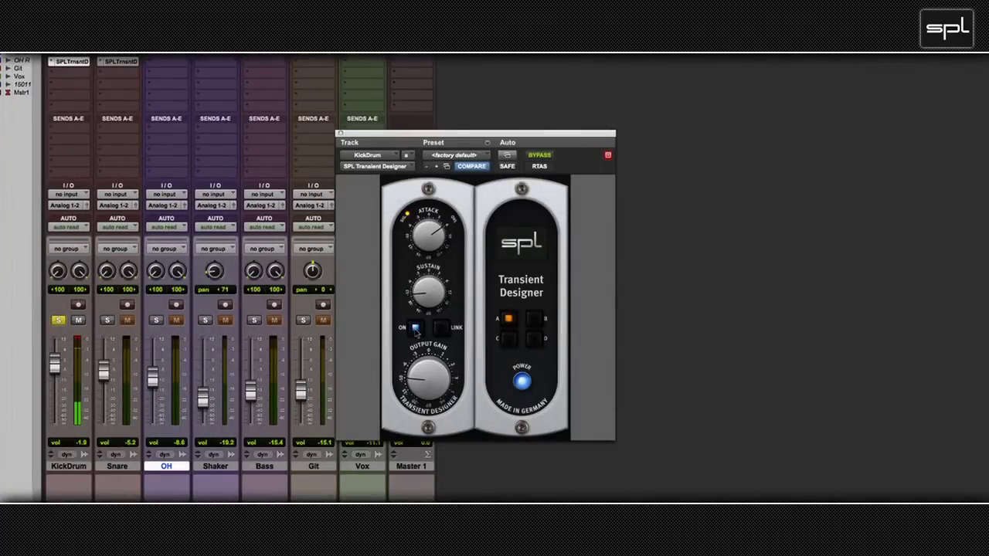
left_click(416, 329)
left_click(415, 330)
left_click(415, 329)
left_click(415, 329)
Step: Solo the Snare, show its Transient Designer, and lower the Output Gain slightly
left_click(107, 320)
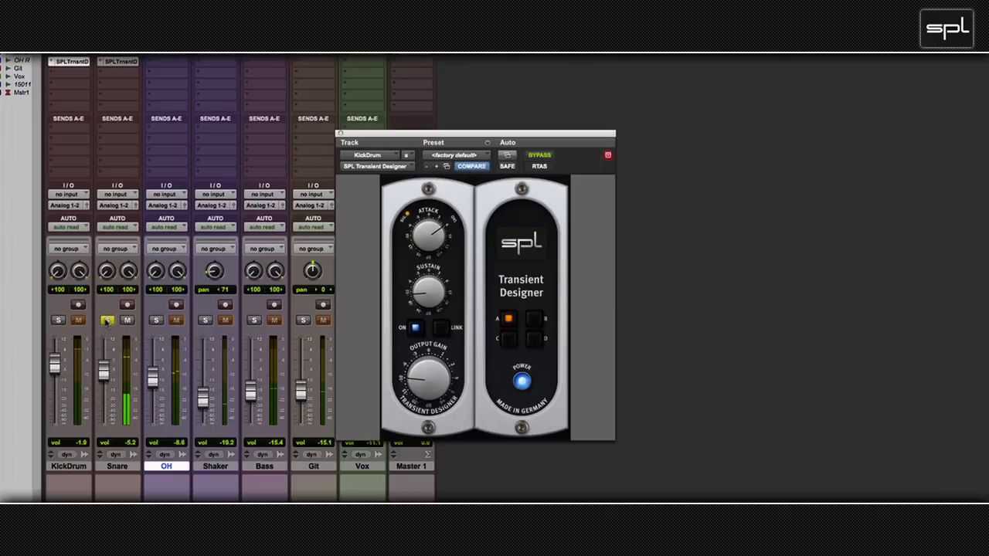
left_click(124, 62)
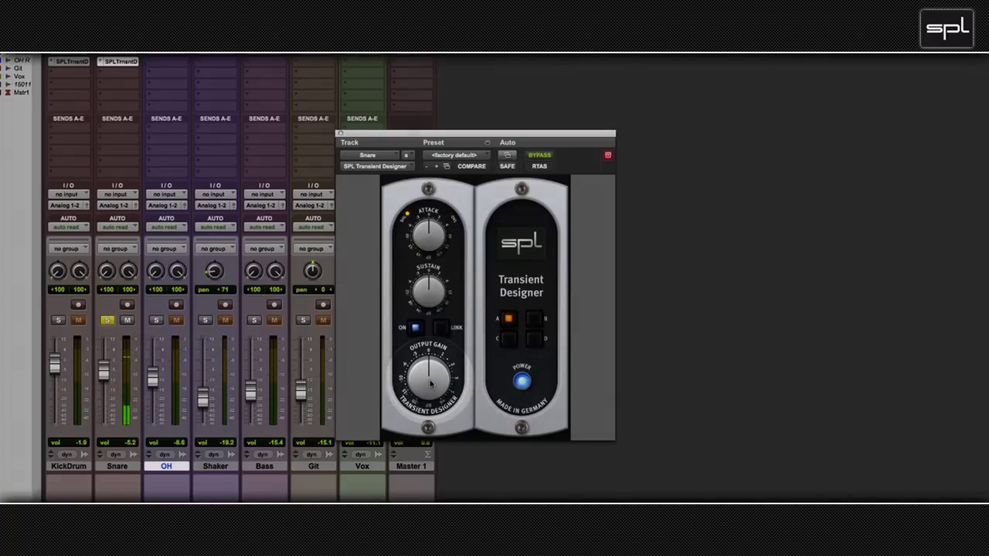
scroll(431, 384, "down", 2)
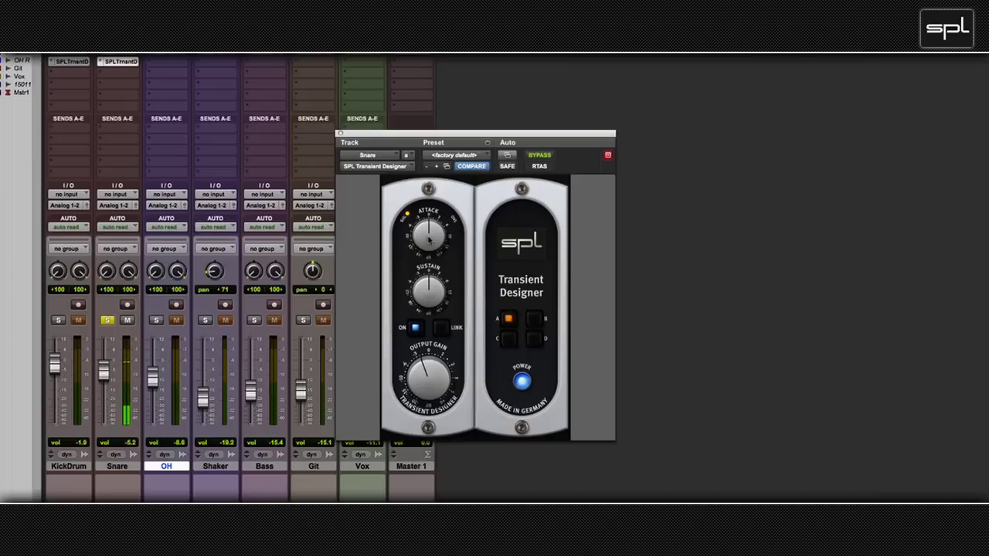
Step: Sweep the snare's Attack clockwise and back counter-clockwise, settling near centre
scroll(429, 239, "up", 3)
scroll(430, 240, "up", 2)
scroll(430, 239, "up", 2)
scroll(430, 240, "up", 2)
scroll(430, 240, "up", 2)
scroll(430, 241, "down", 2)
scroll(430, 241, "down", 2)
scroll(429, 241, "down", 2)
scroll(429, 241, "down", 2)
scroll(429, 239, "down", 2)
scroll(430, 241, "down", 2)
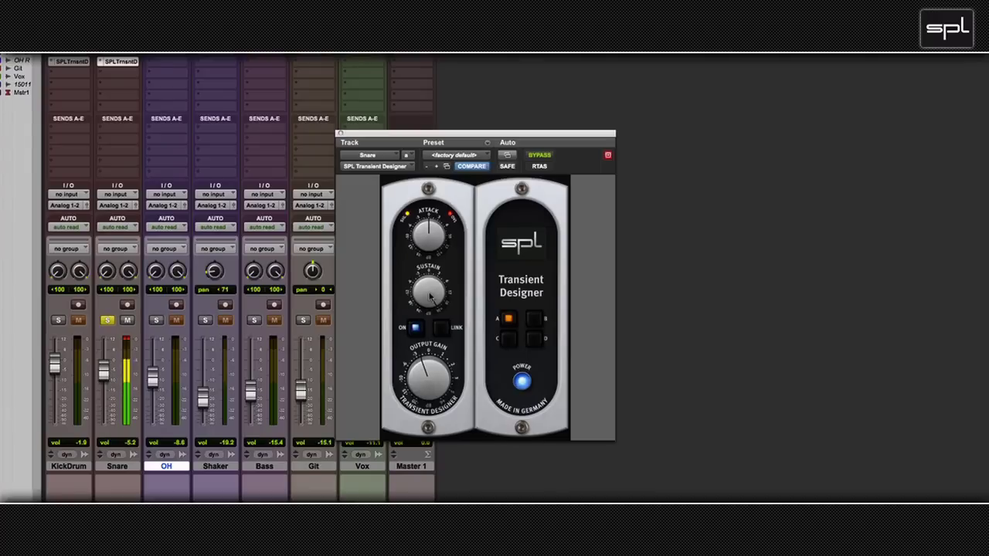
Step: Turn the snare's Sustain down
left_click_drag(430, 298, 423, 300)
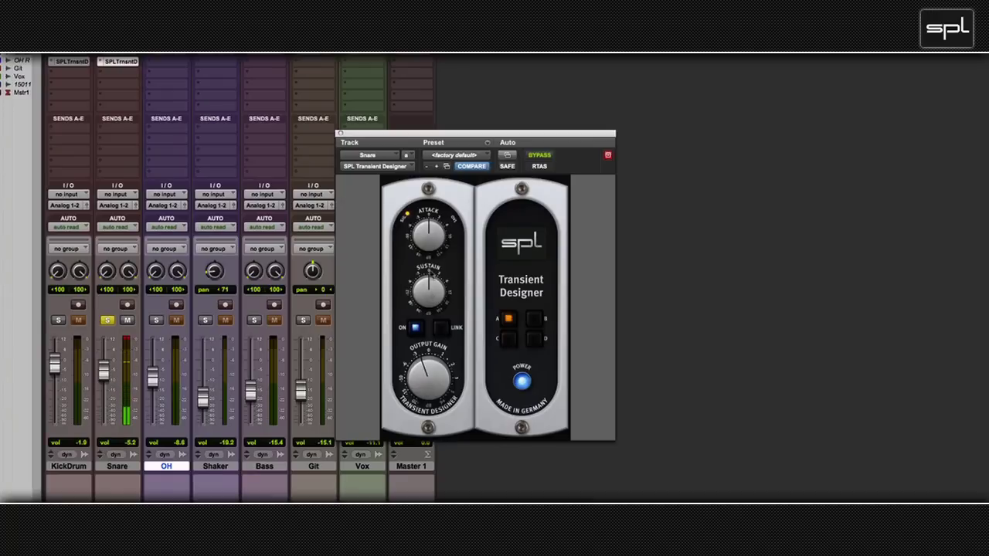
Step: Turn the snare's Attack up and lower its Output Gain
left_click_drag(430, 242, 431, 239)
left_click_drag(429, 380, 428, 381)
left_click(416, 328)
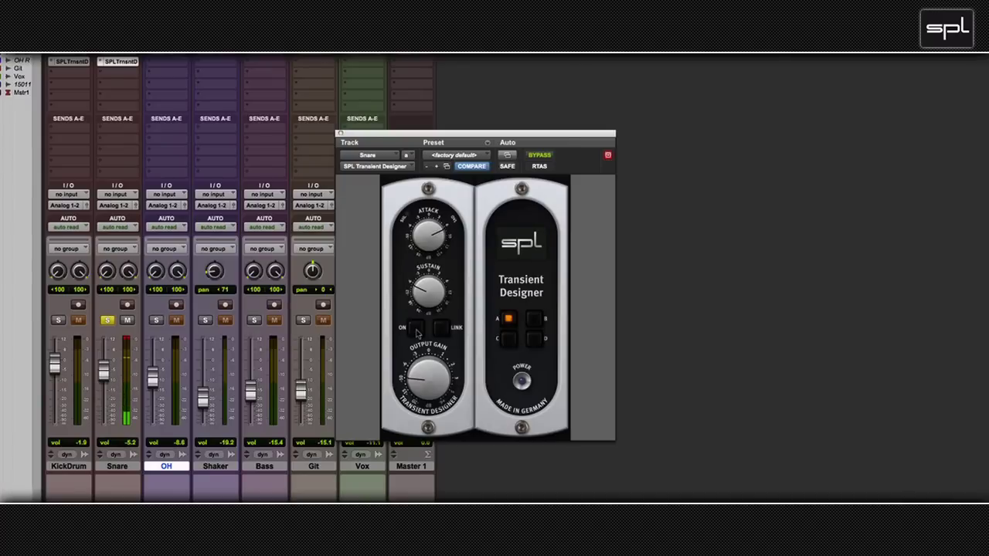
left_click(417, 330)
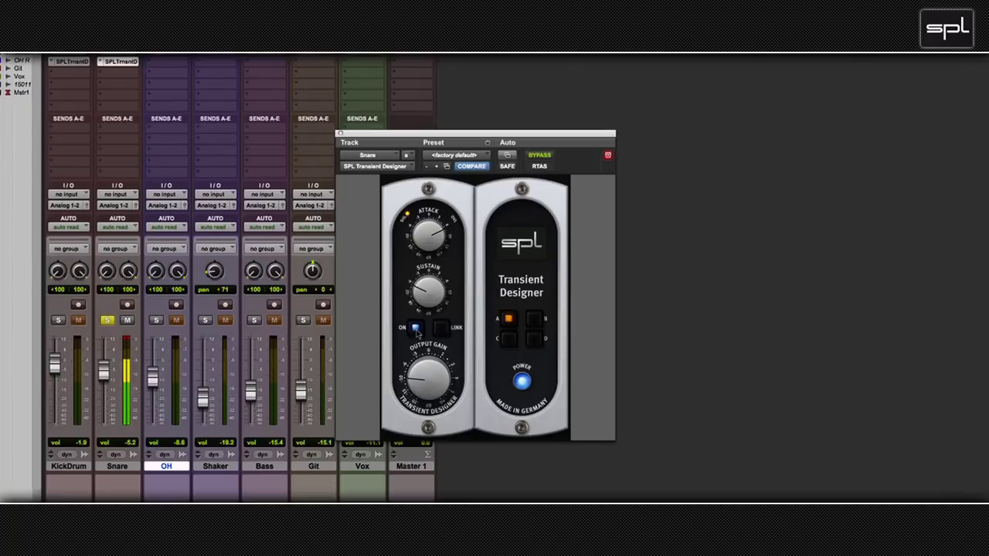
left_click(416, 329)
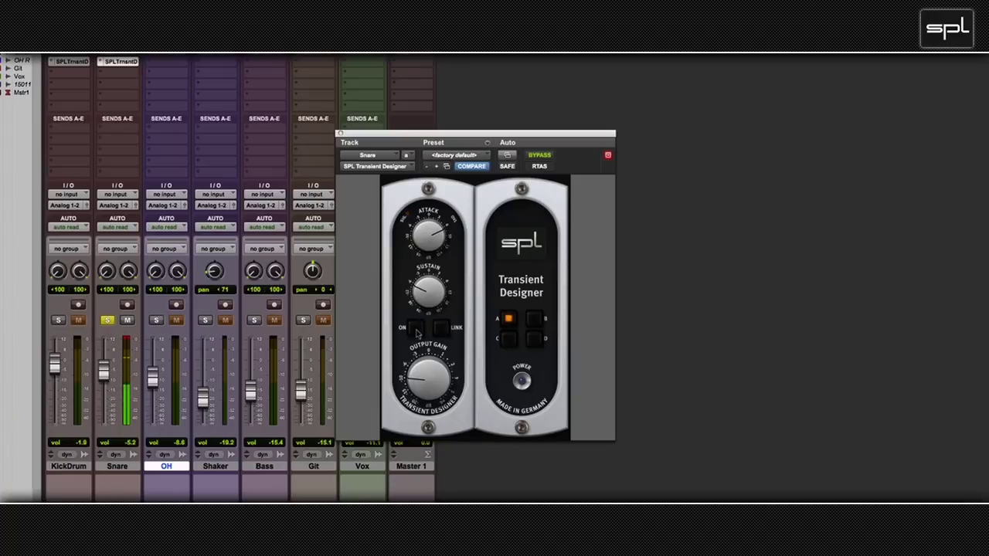
left_click(415, 329)
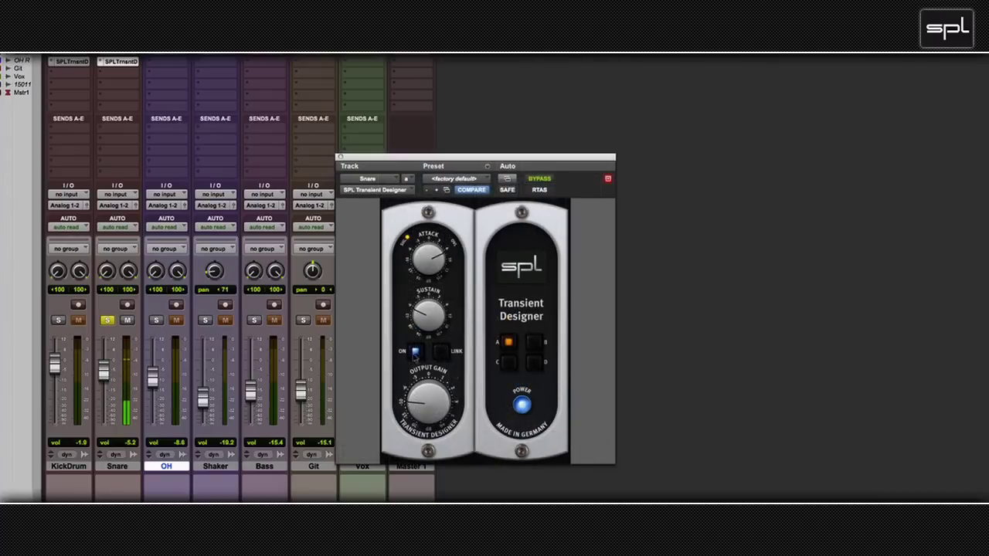
Step: Unsolo the Snare and A/B the kick and snare Transient Designers by bypassing, ending active
left_click(107, 320)
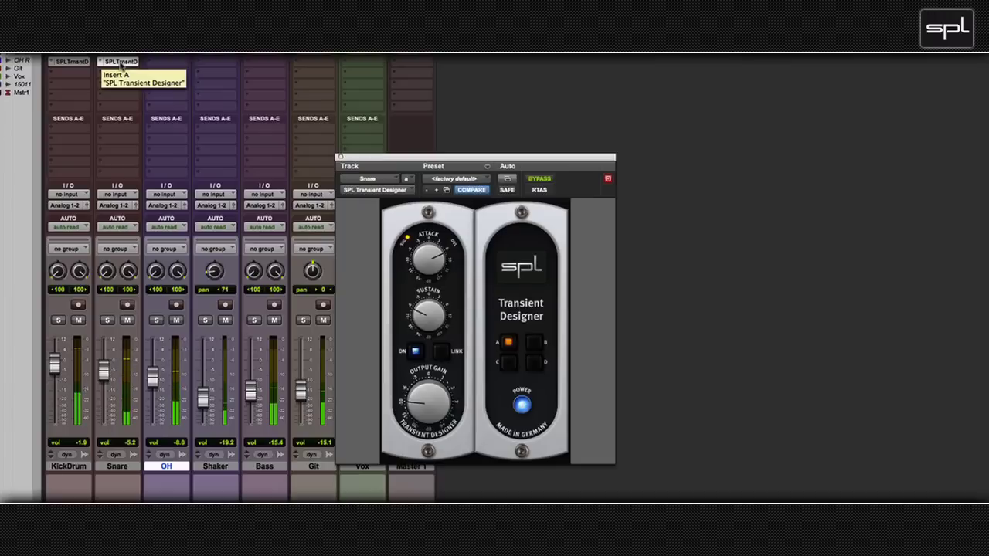
left_click(121, 62, "alt+super")
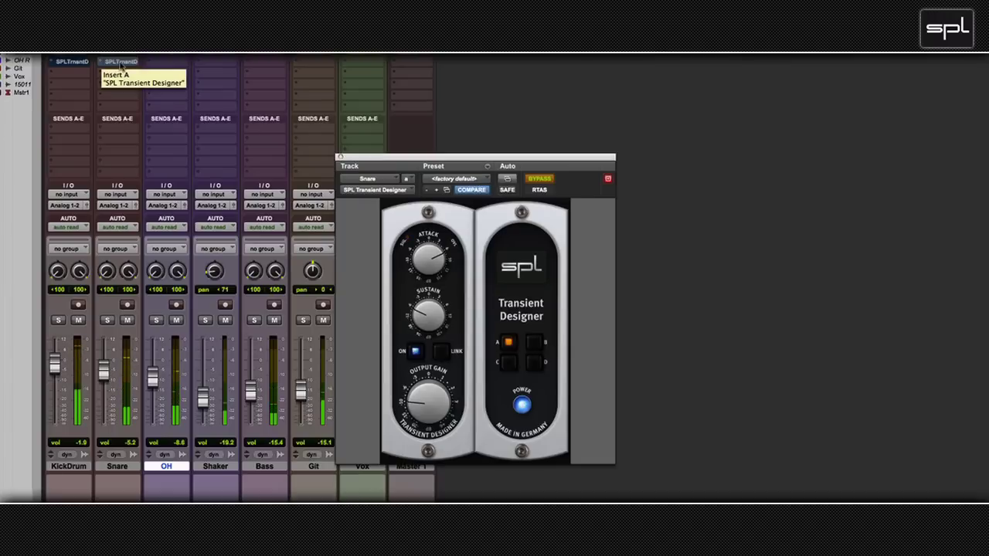
left_click(121, 64, "alt+super")
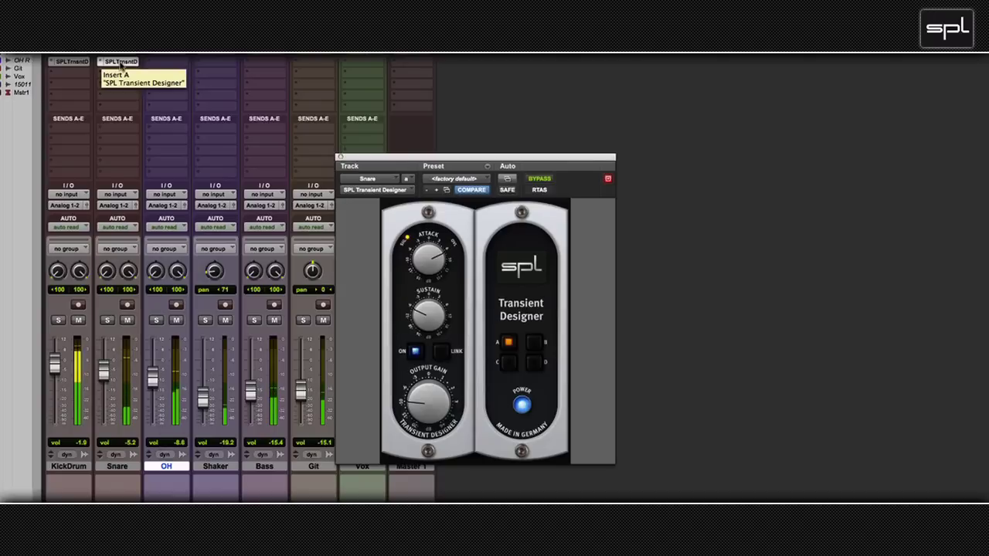
left_click(121, 64, "alt+super")
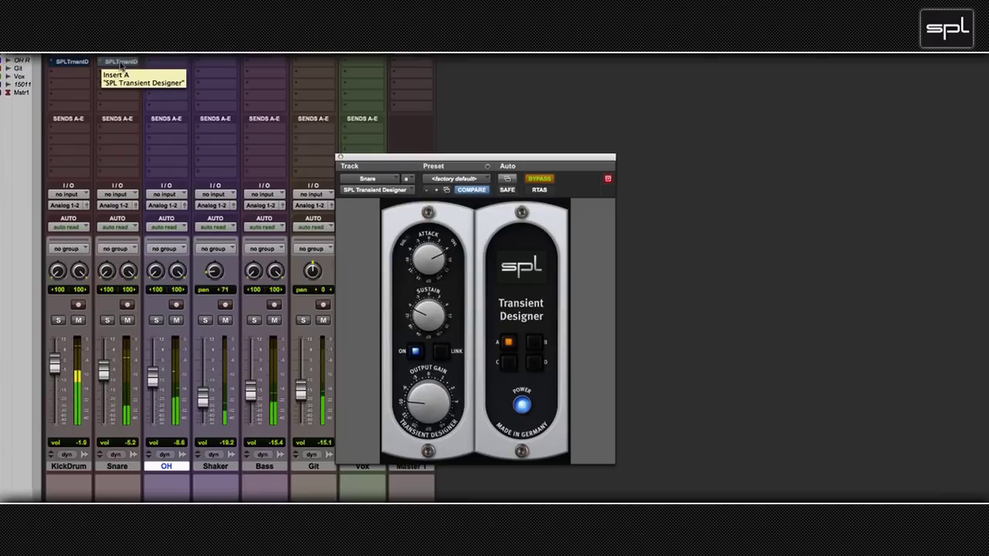
left_click(120, 62, "super")
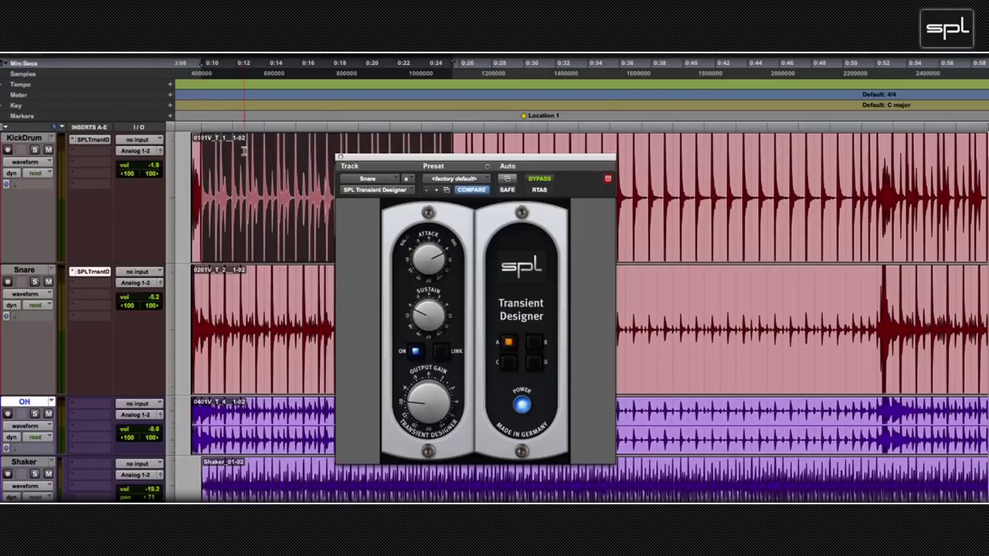
Step: Play the full mix of KickDrum, Snare, OH and Shaker from the Edit window
key("space")
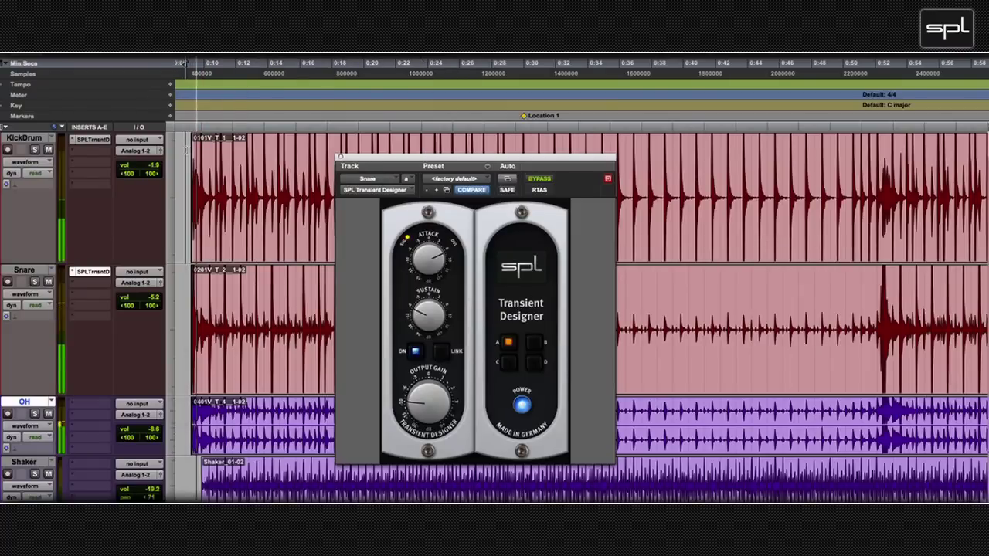